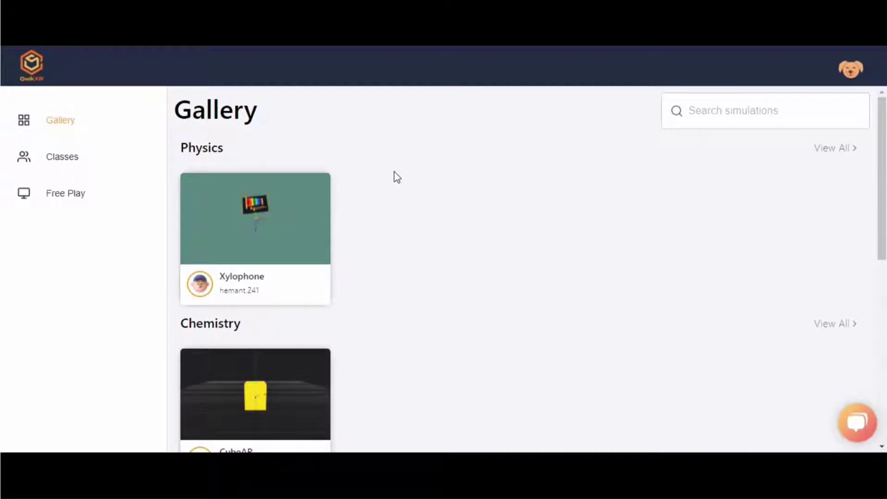
Open the account's profile information page
click(853, 72)
click(850, 70)
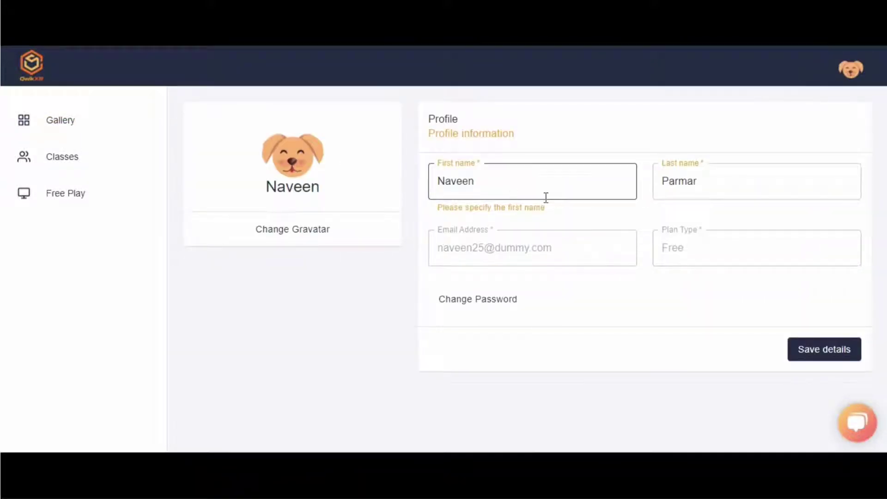
Create a new Free Play project from the 3D Empty Scene template
click(117, 198)
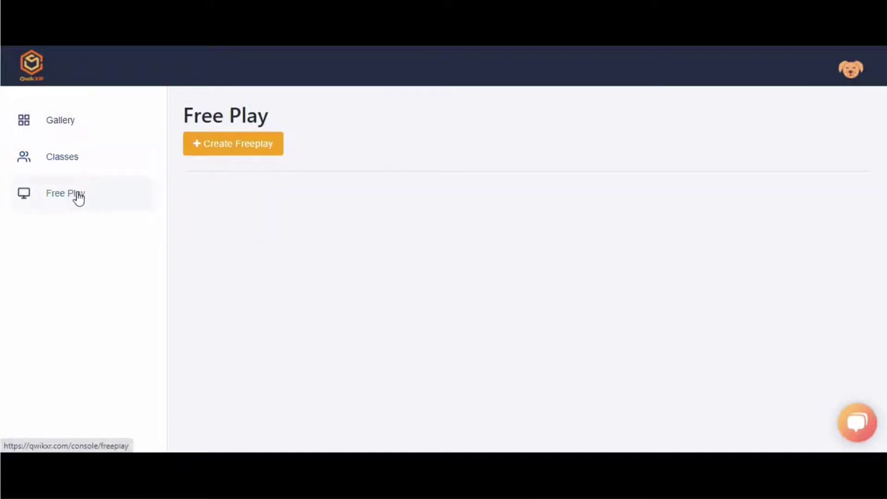
click(246, 148)
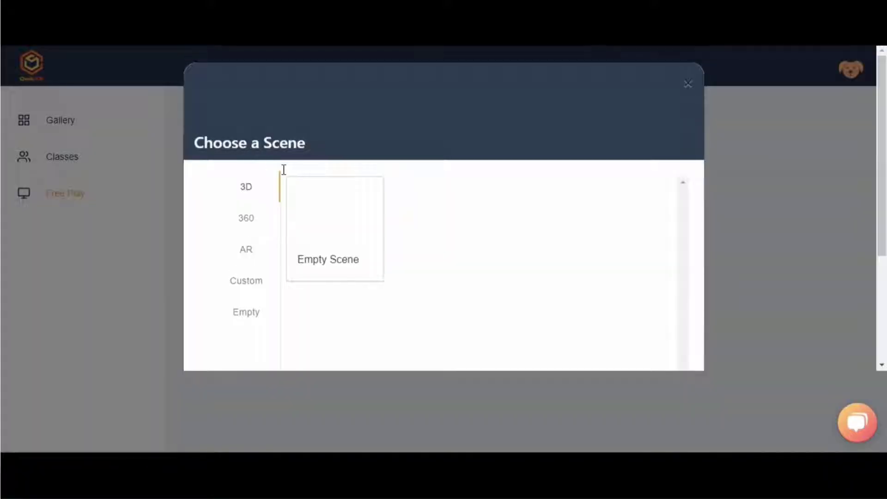
click(322, 230)
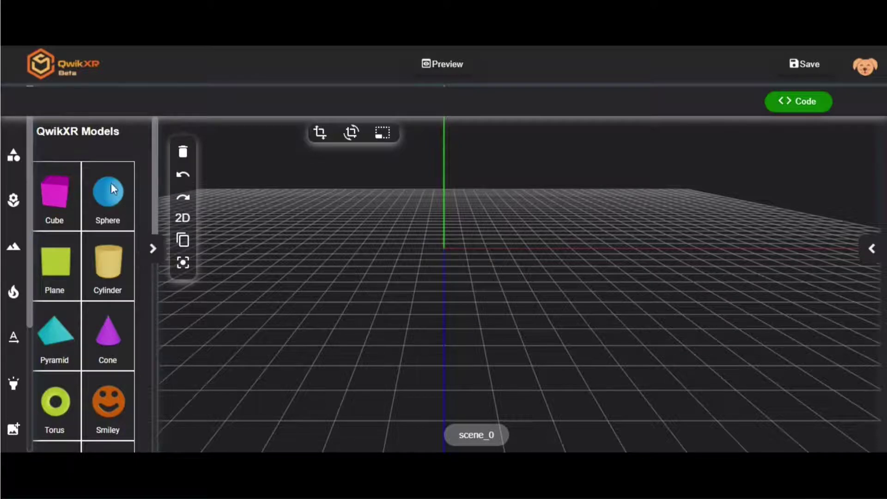
Add the Cat model from the QwikXR Models library to the empty scene
click(795, 101)
click(791, 103)
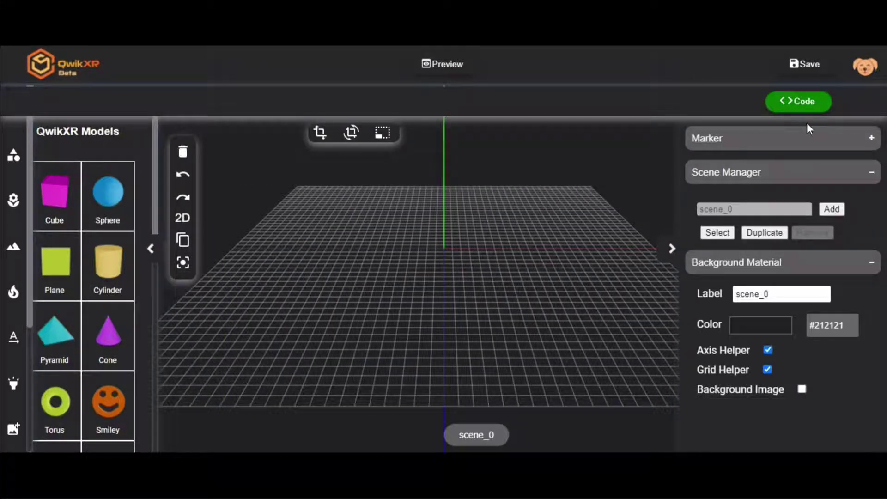
scroll(69, 359, down, 10)
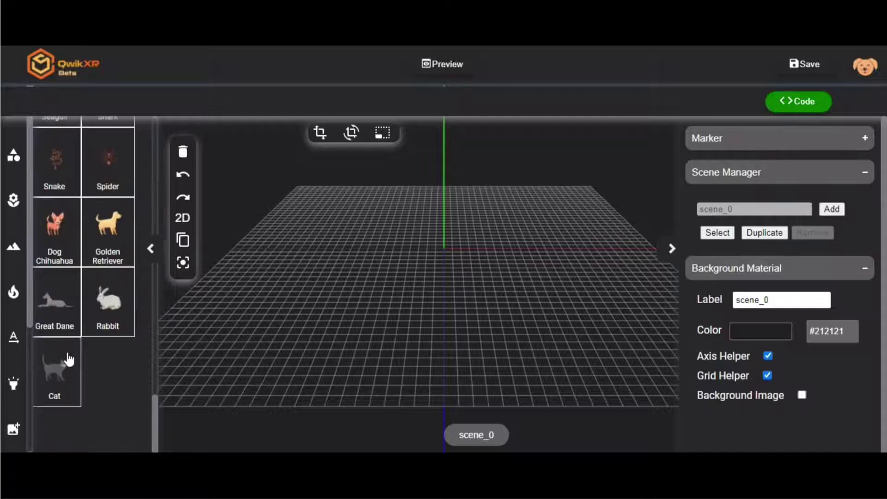
click(69, 359)
Turn off the Axis Helper and Grid Helper for scene_0
drag(335, 269, 770, 359)
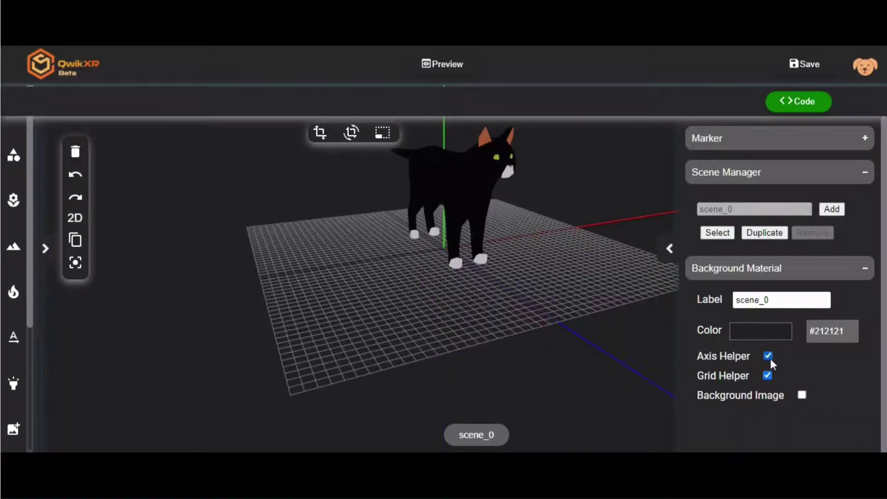
click(767, 355)
click(767, 375)
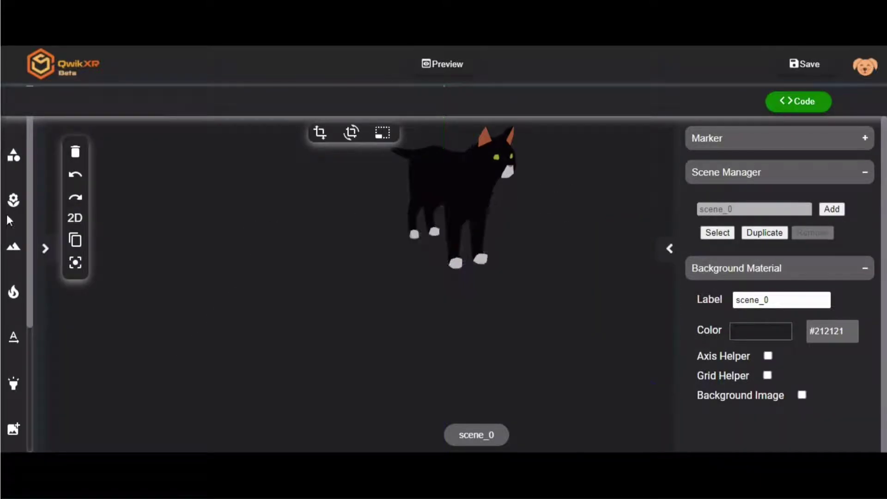
Add the dark checkerboard-floor environment around the cat from the Environments library
click(45, 252)
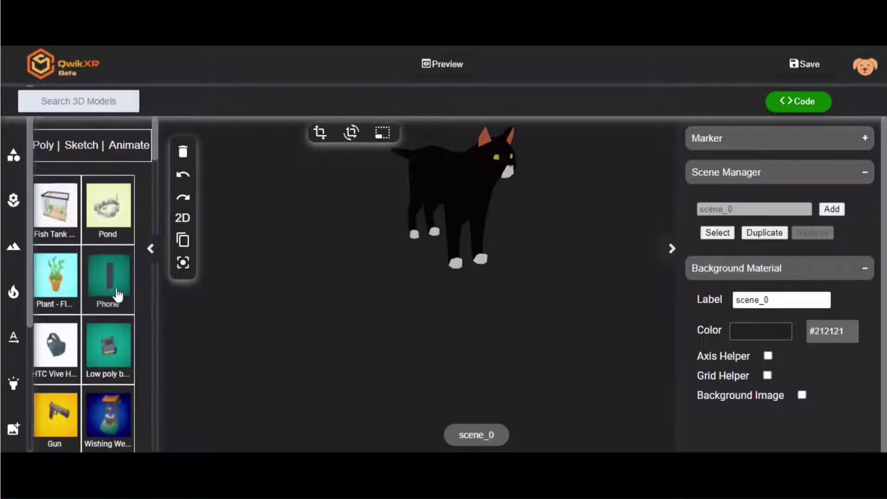
click(14, 247)
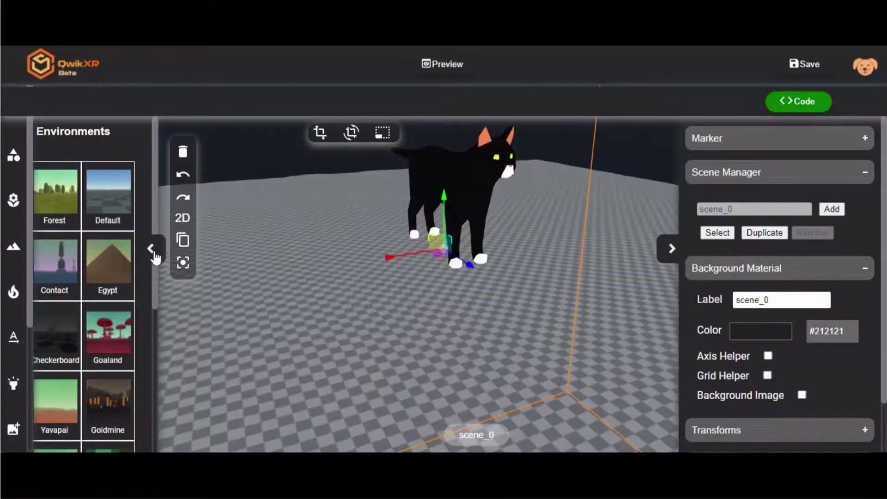
click(151, 249)
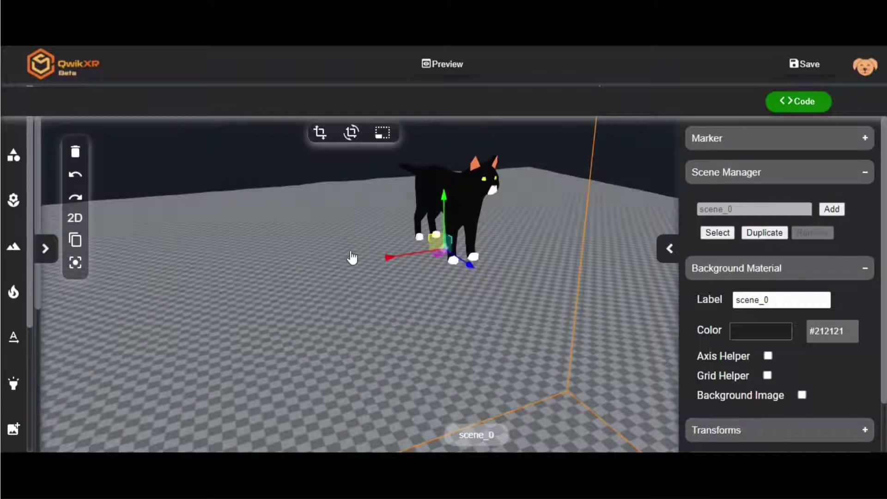
mouse_move(352, 258)
mouse_down()
mouse_move(366, 238)
mouse_move(366, 250)
mouse_up()
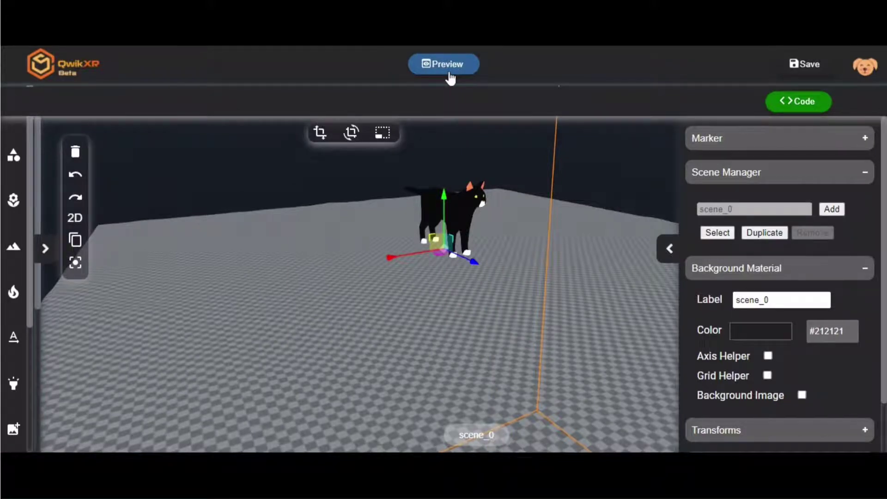
Preview the scene, inspect the animated cat from several angles, and return to the editor
click(443, 65)
drag(531, 226, 502, 238)
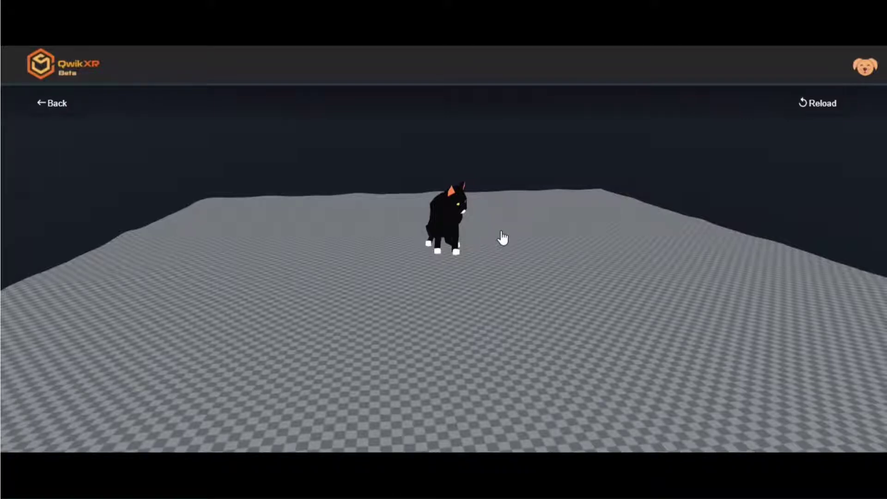
drag(503, 238, 181, 121)
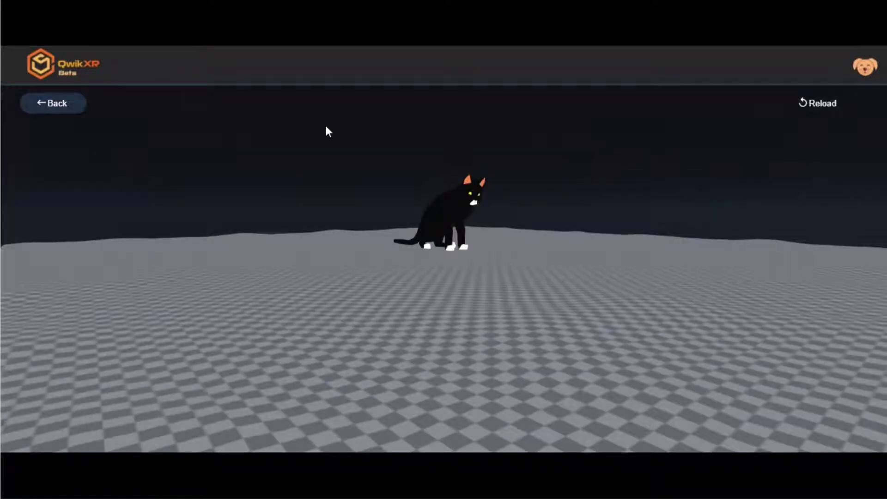
click(28, 102)
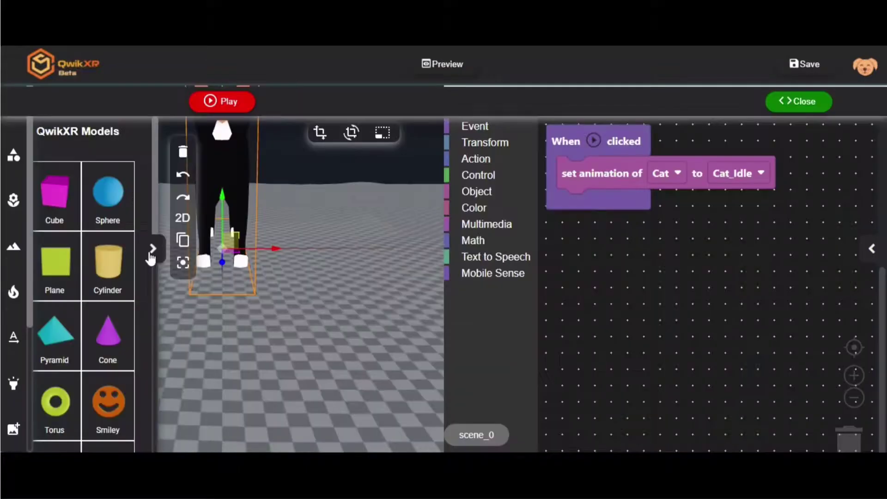
Remove the When clicked block with its Cat_Idle animation block from the workspace and close the code editor
click(151, 252)
drag(573, 147, 404, 157)
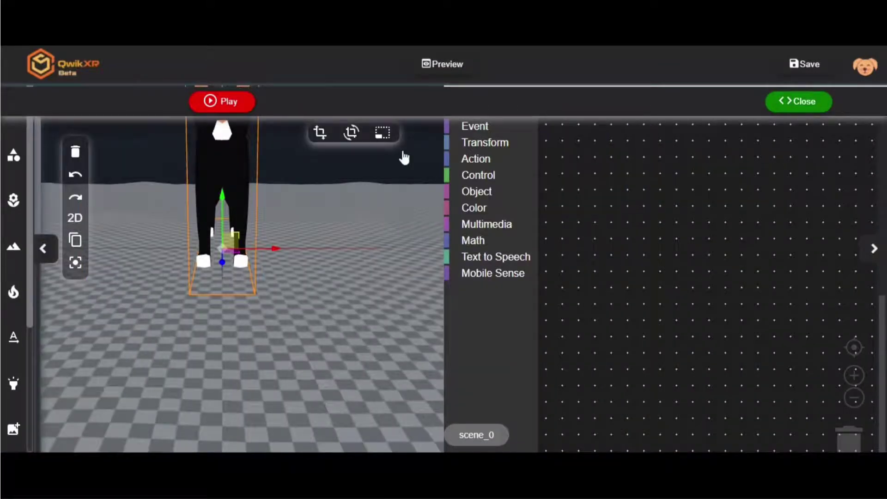
click(798, 102)
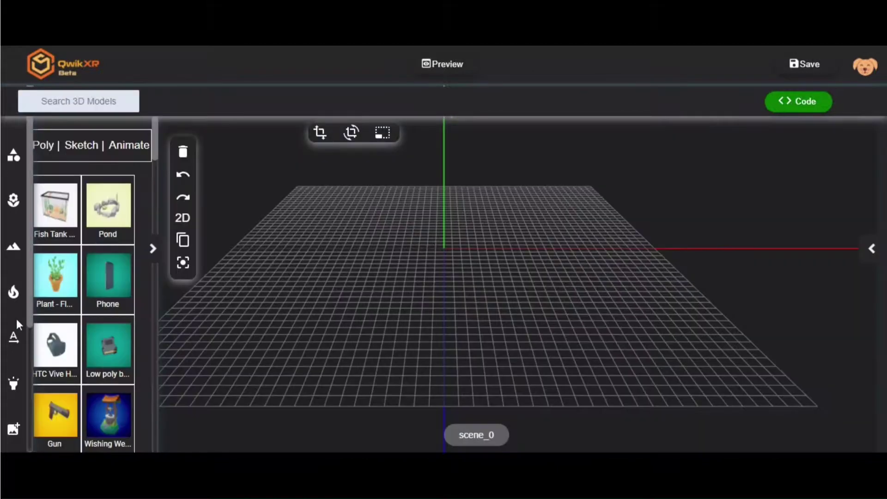
Examine the text, light, image, video, audio and marker asset libraries, and return to the QwikXR Models
scroll(17, 321, down, 3)
click(14, 211)
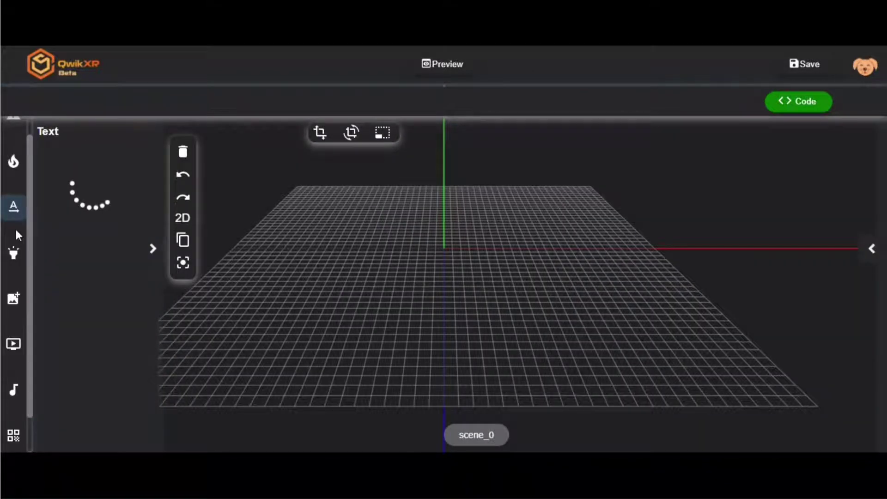
click(14, 252)
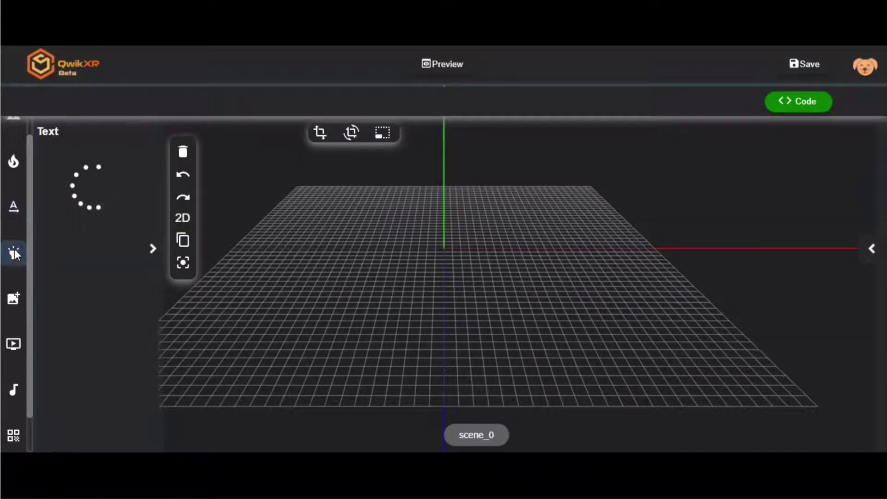
click(18, 300)
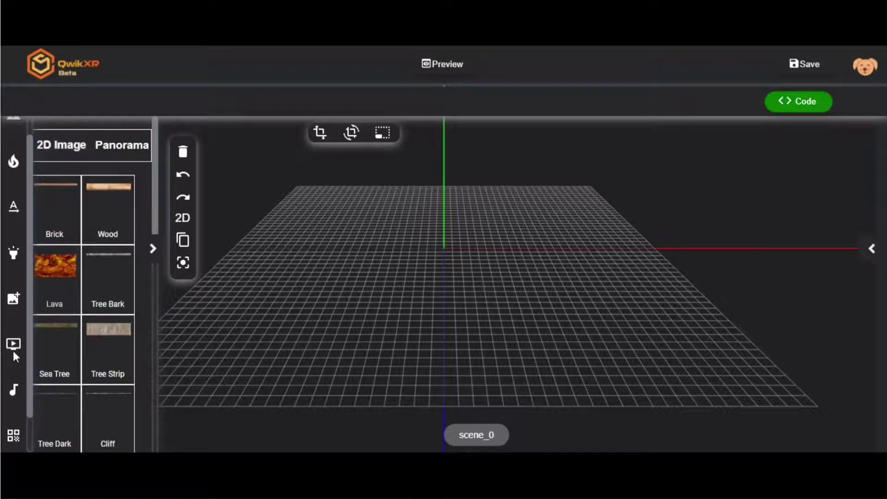
click(14, 345)
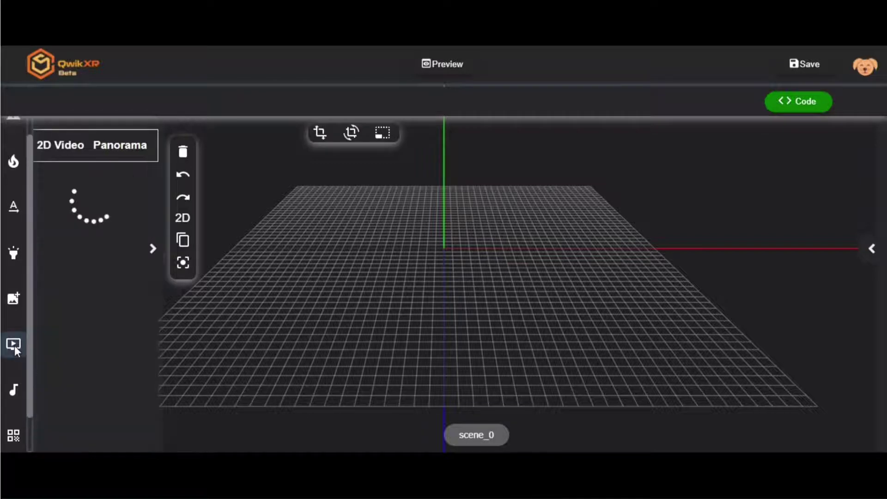
click(15, 390)
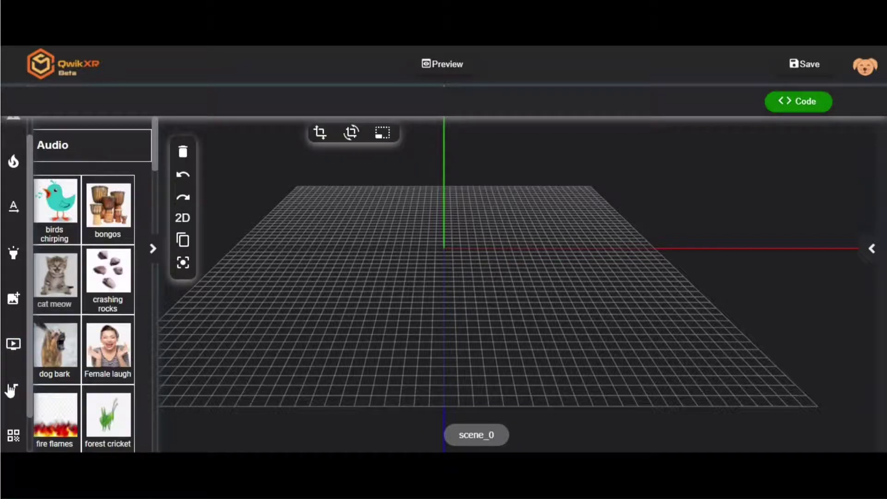
click(14, 446)
scroll(4, 165, up, 3)
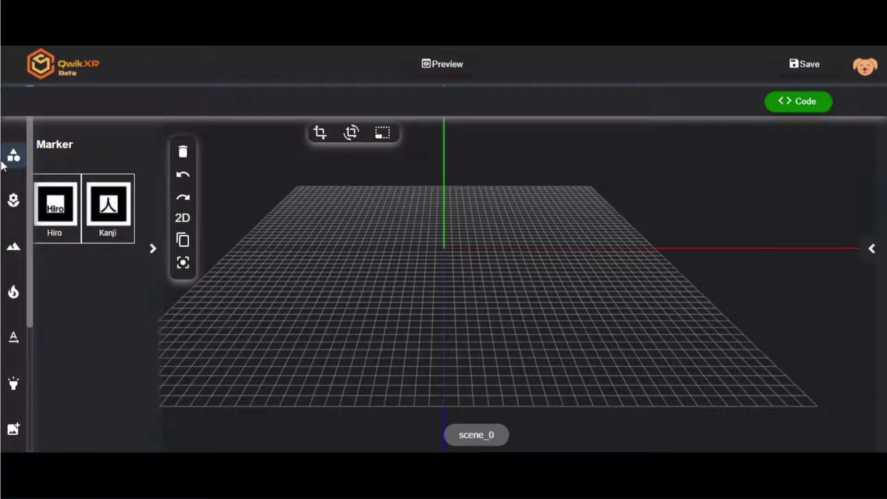
click(6, 163)
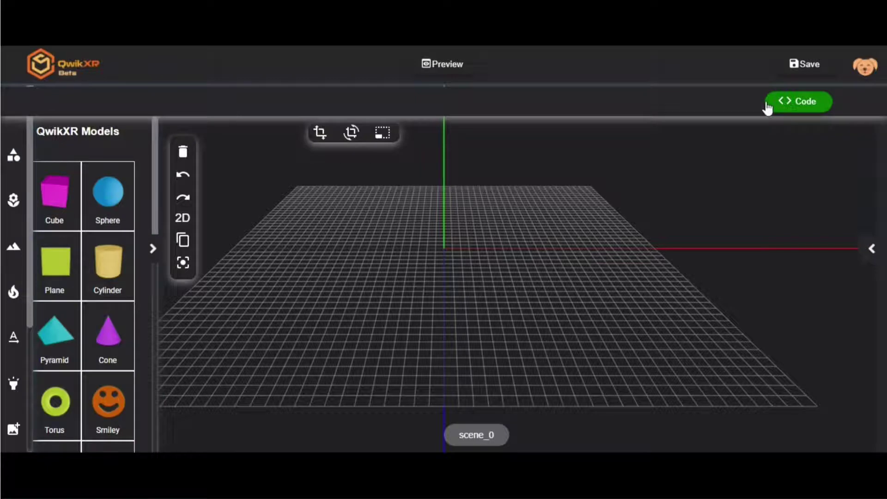
Open the code editor and examine the block categories from Event and Transform through Mobile Sense
click(781, 102)
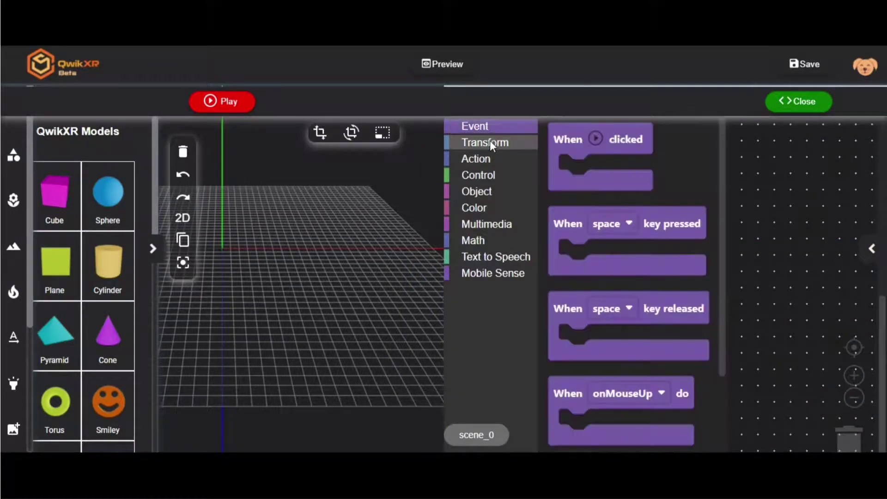
click(491, 144)
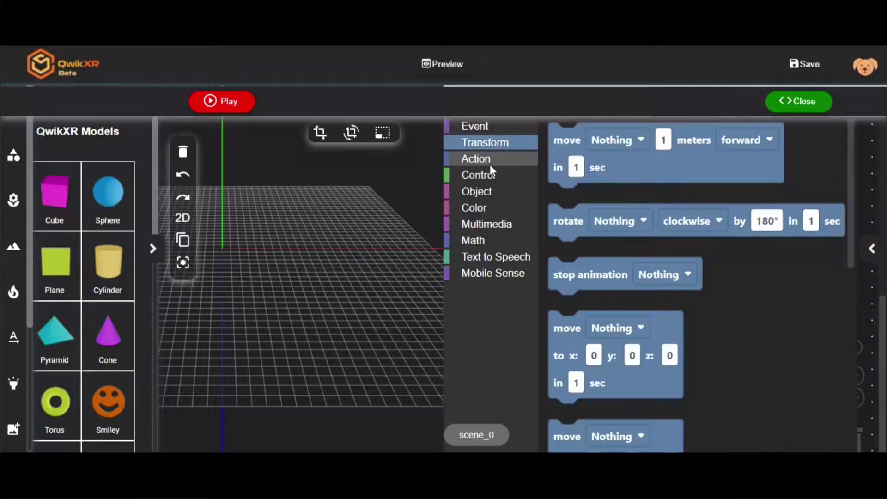
click(489, 164)
click(489, 179)
click(490, 191)
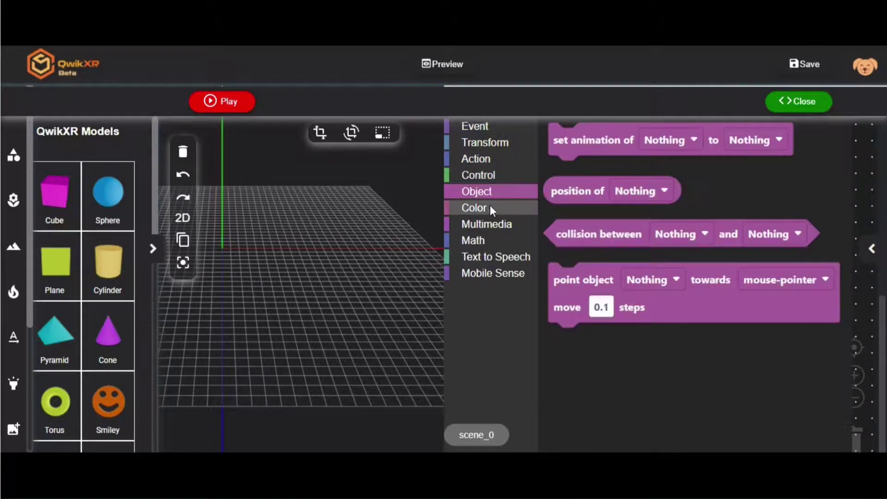
click(490, 208)
click(489, 224)
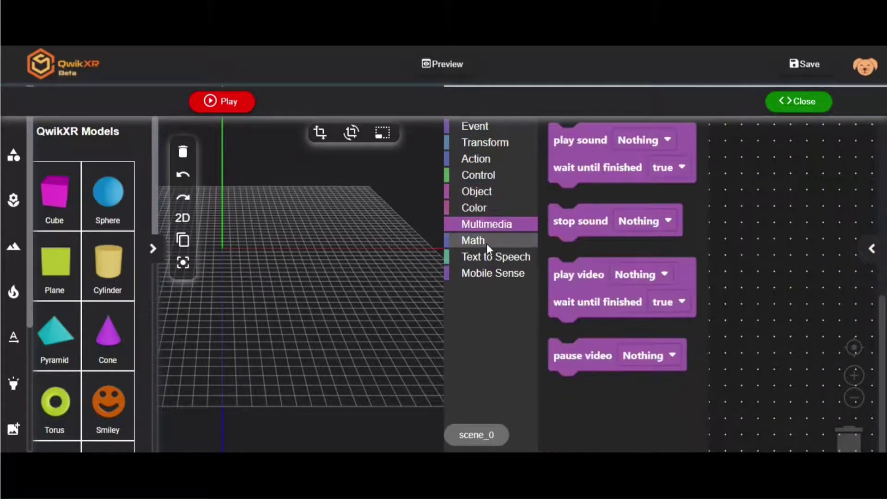
click(484, 241)
click(484, 258)
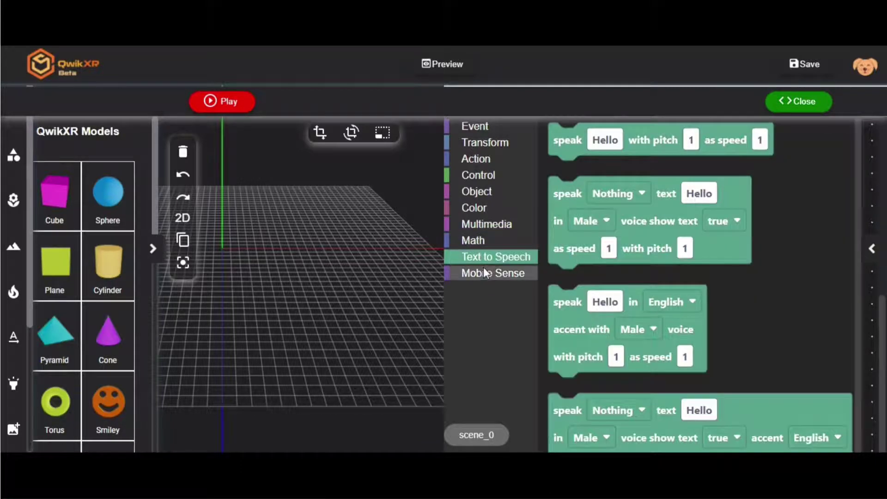
click(484, 272)
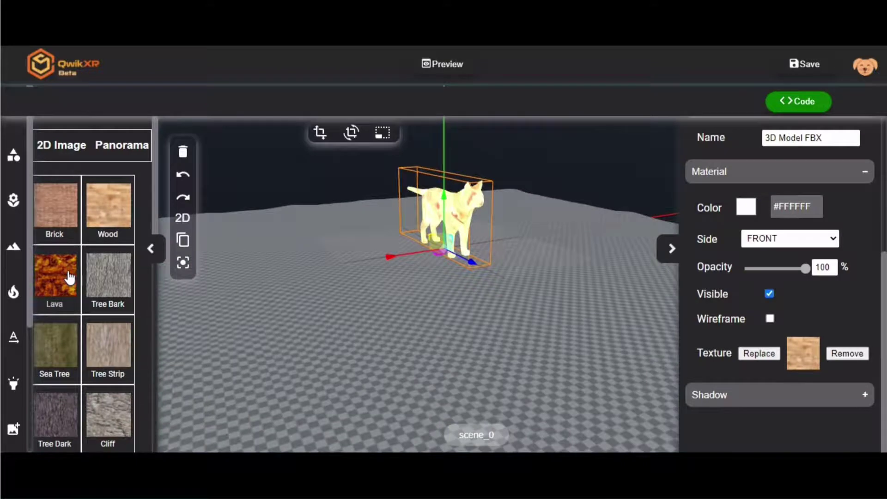
Try the Tree Strip image and another library image as the cat's texture
click(108, 344)
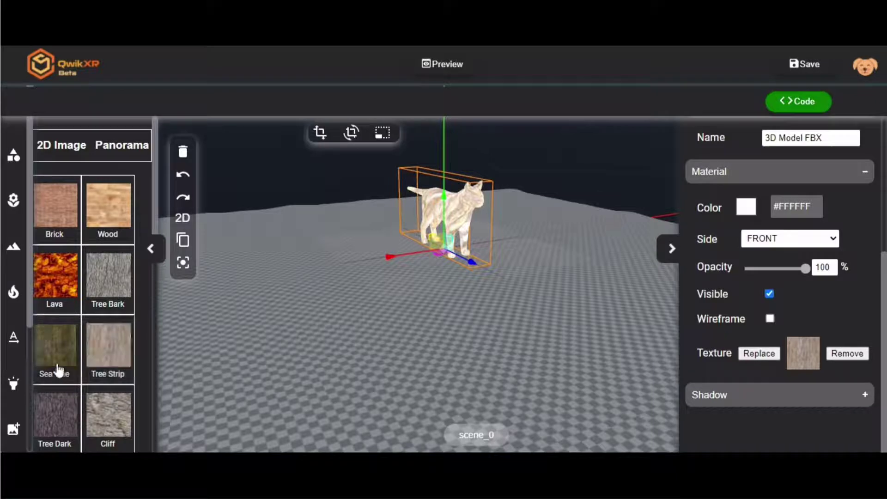
scroll(60, 370, down, 5)
click(55, 392)
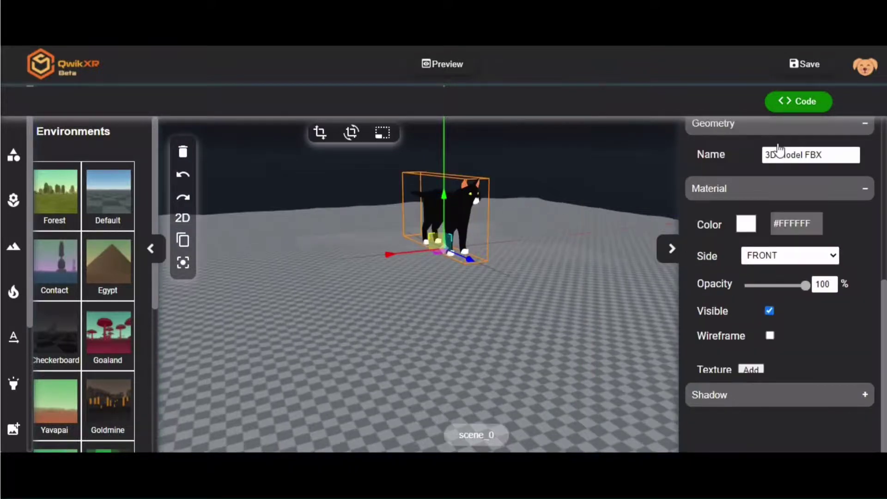
Open the code editor for the cat scene and add a When play clicked event block to the workspace
click(798, 101)
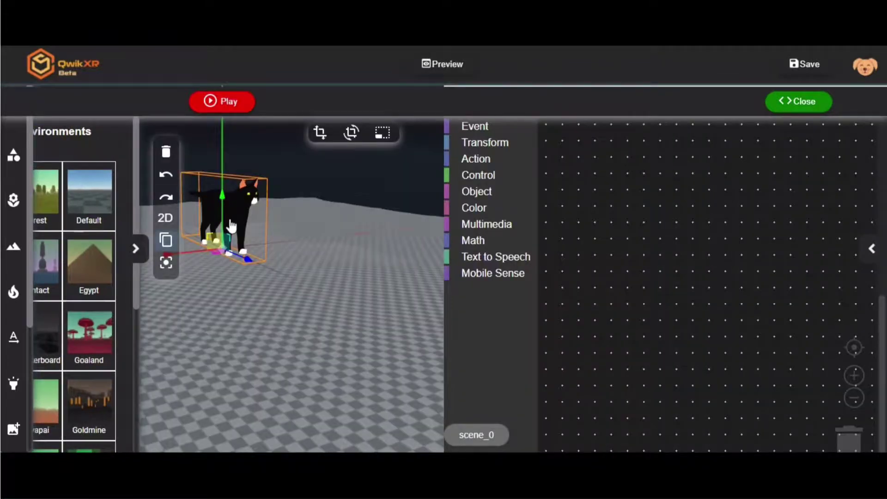
click(481, 131)
click(586, 147)
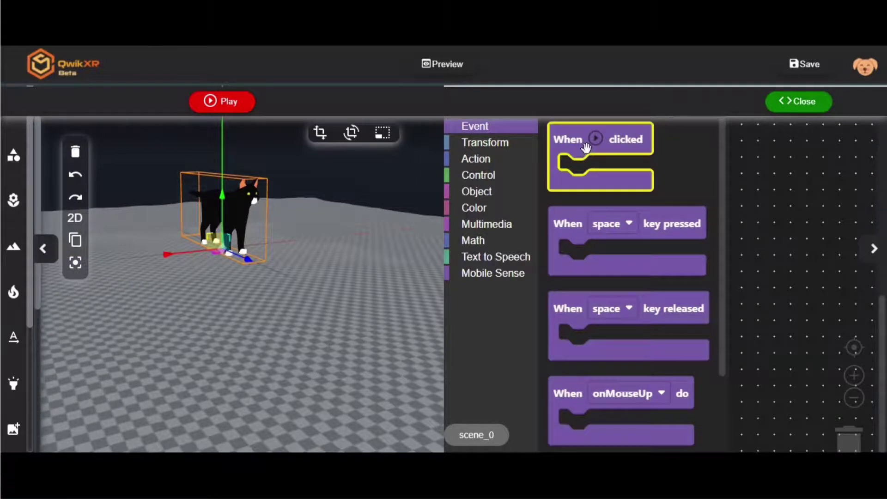
drag(586, 147, 583, 149)
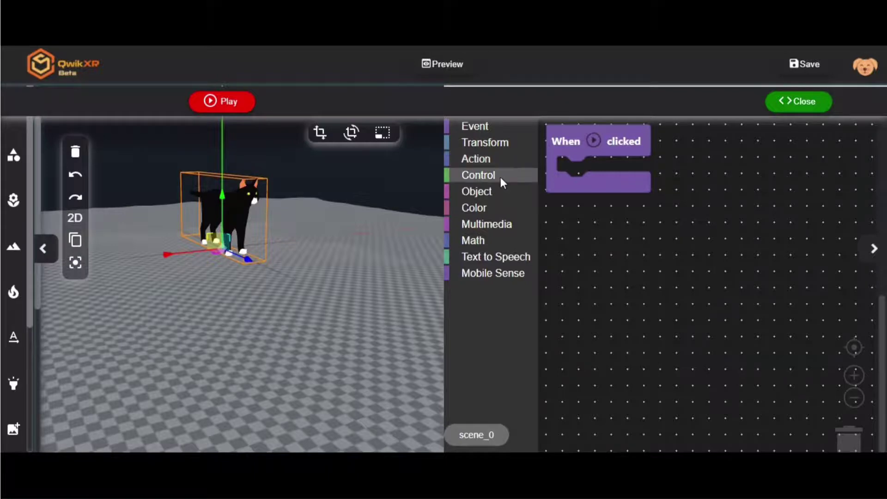
Add a set animation block inside the When play clicked event, with 3D Model FBX set to Cat_StandUp
click(501, 190)
drag(584, 147, 594, 167)
click(677, 174)
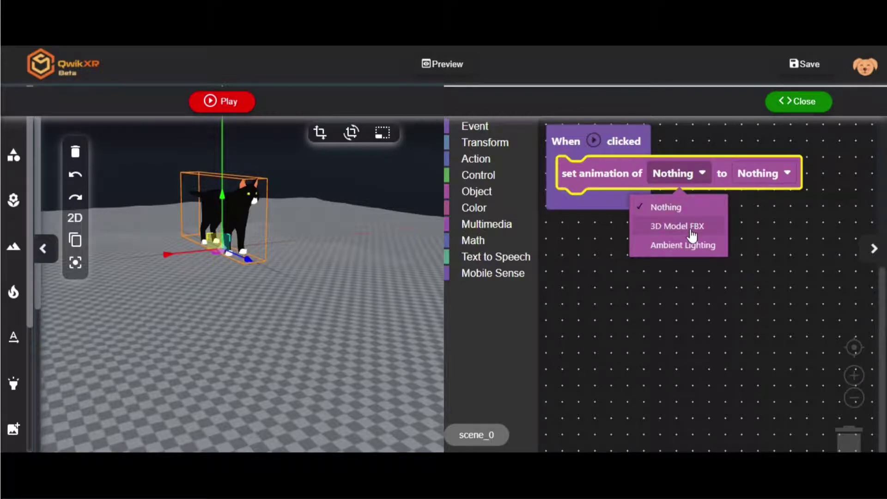
click(690, 229)
click(787, 174)
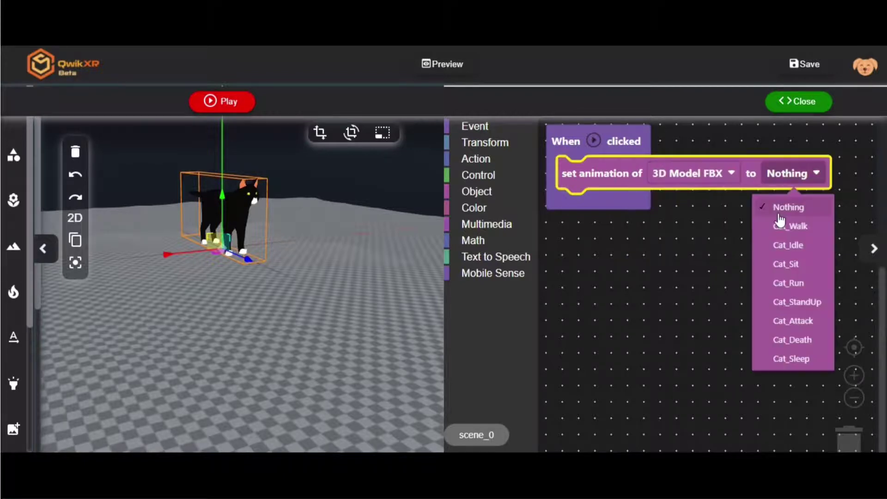
click(797, 303)
Add the cat meow sound from the audio library to the scene
click(44, 251)
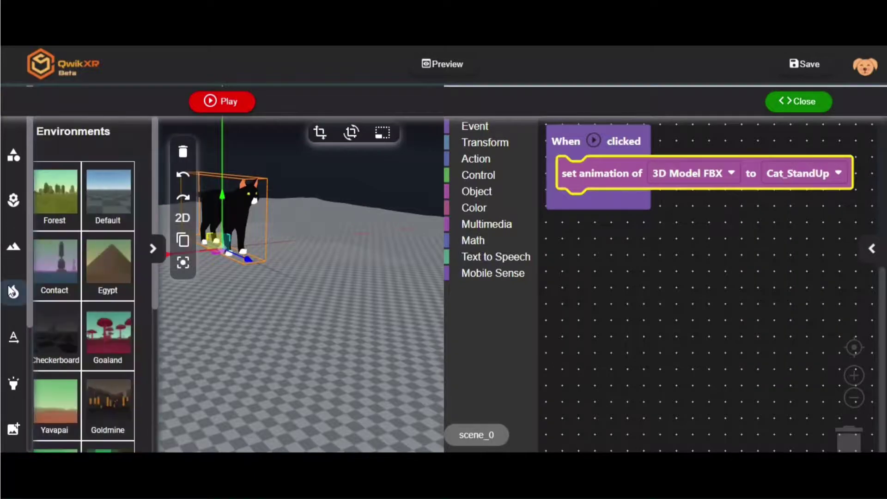
scroll(12, 422, down, 4)
click(14, 341)
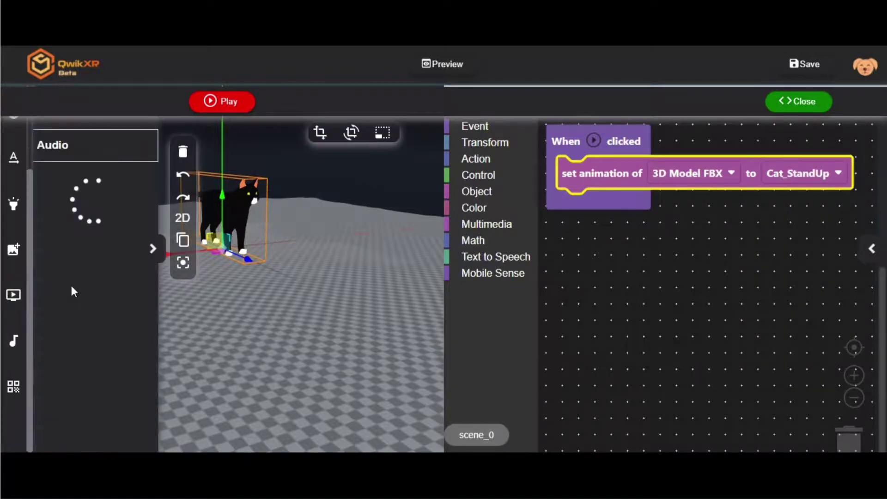
click(56, 288)
click(152, 249)
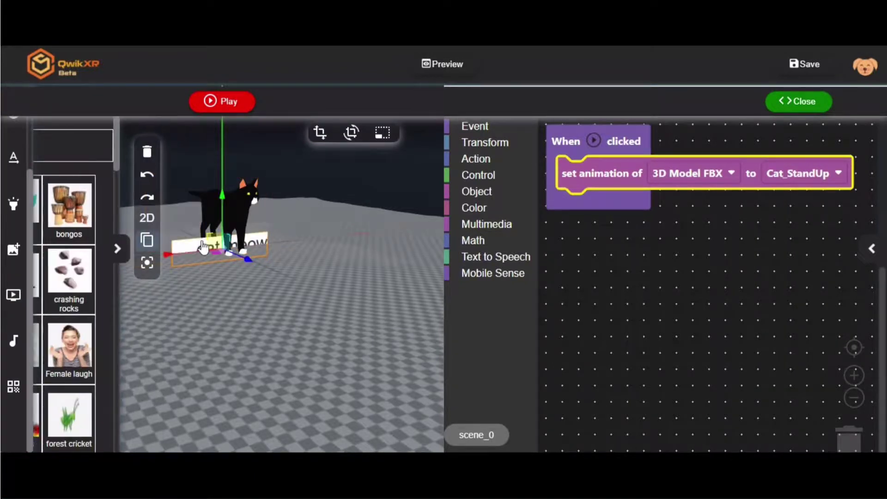
click(862, 251)
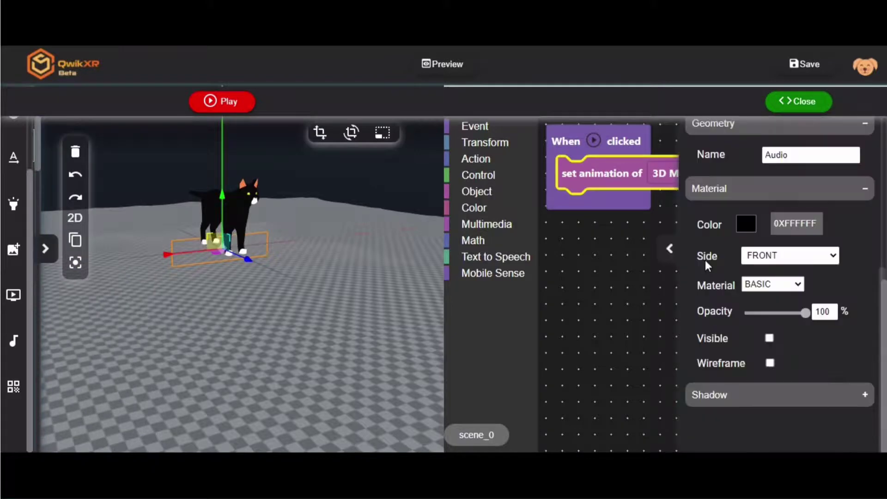
click(670, 248)
Add a play sound block below the set animation block and choose cat meow as its sound
click(492, 223)
drag(573, 167, 585, 229)
click(652, 206)
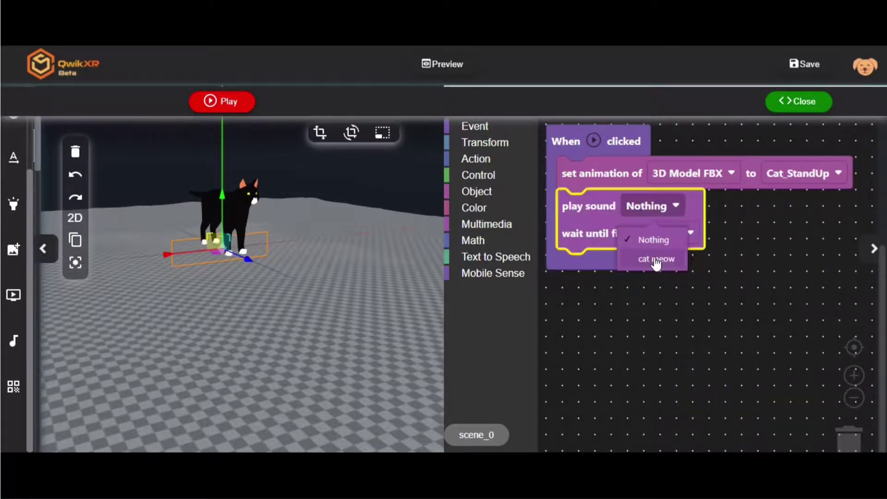
click(656, 259)
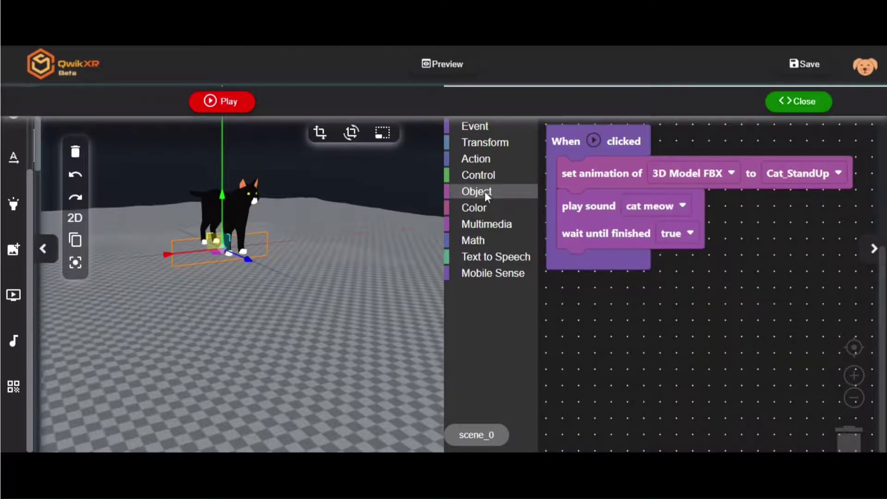
Add a wait block below the play sound block and set it to 2 seconds
click(484, 191)
click(504, 178)
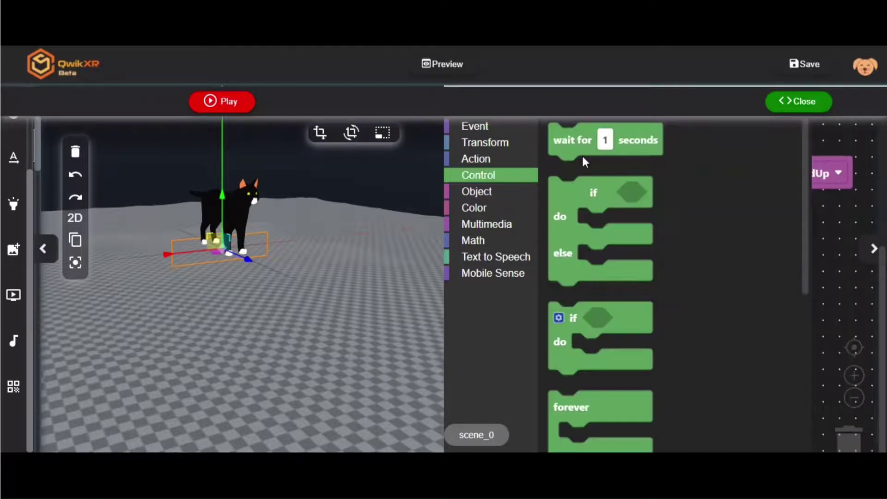
click(581, 149)
drag(581, 148, 590, 274)
click(614, 266)
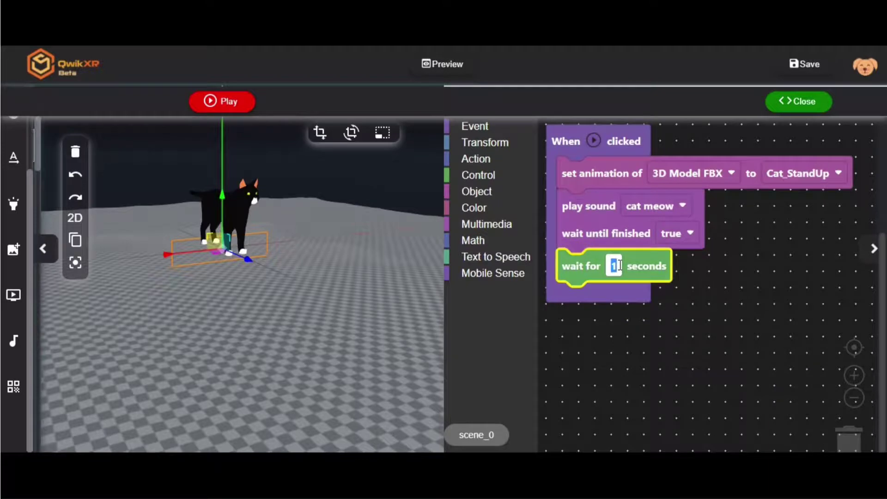
text(2)
Add a stop sound block for cat meow after the wait block and play the scene
click(485, 224)
drag(628, 194, 650, 318)
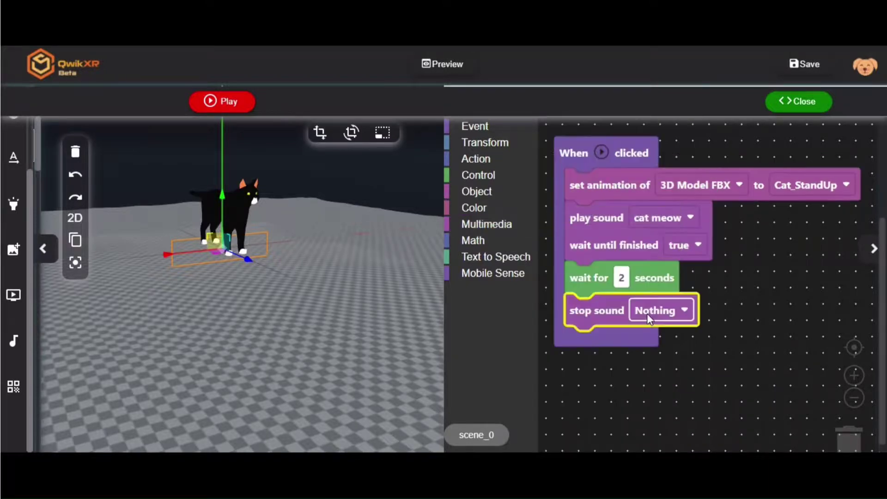
click(650, 319)
click(663, 365)
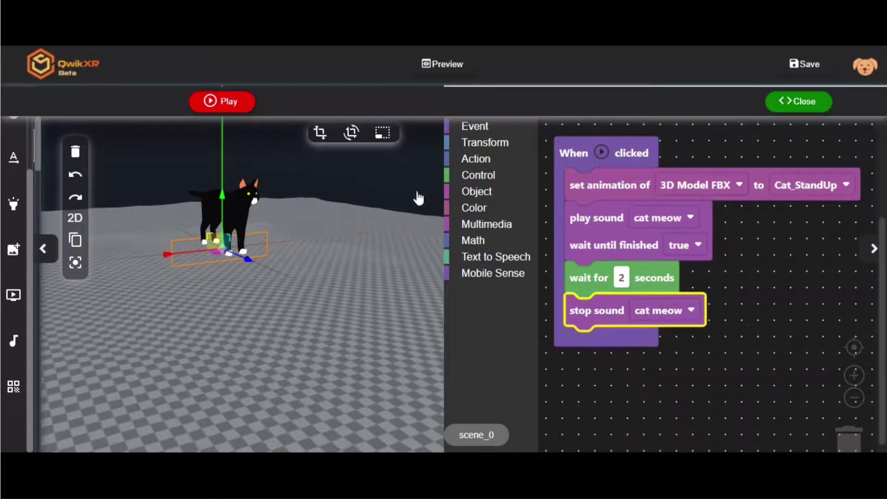
click(229, 109)
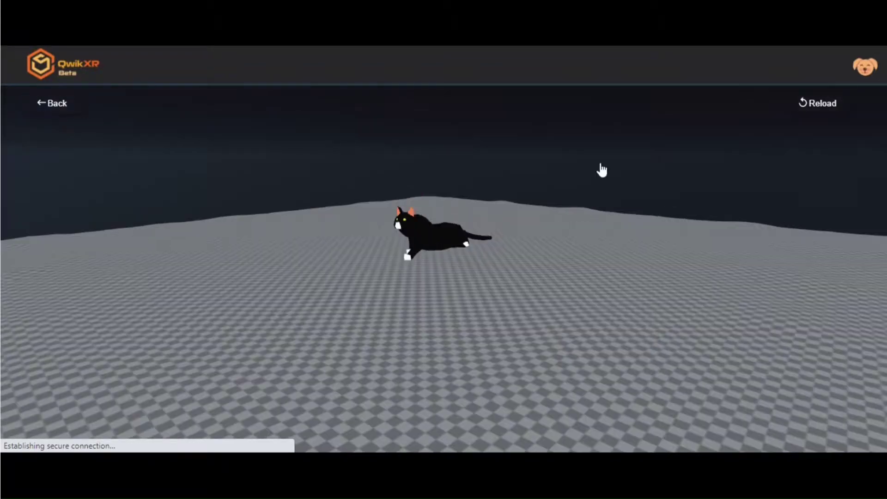
drag(600, 166, 568, 169)
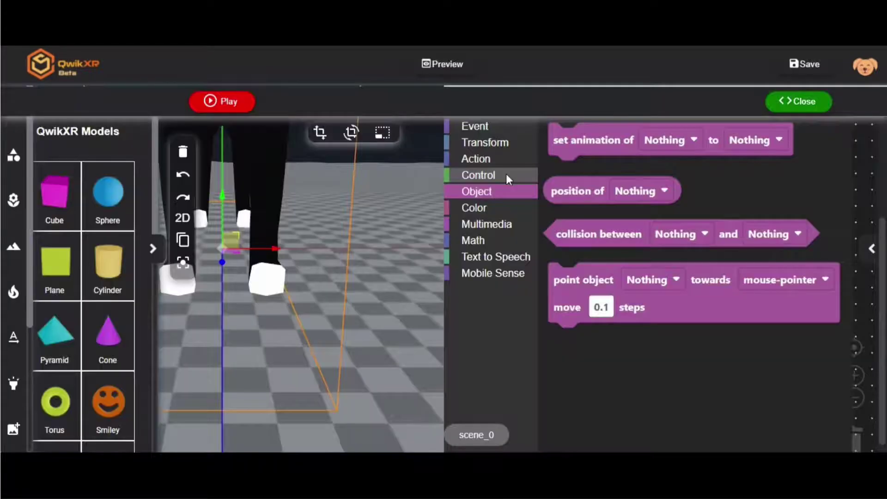
Wrap the event's blocks in a forever loop, change the Cat's animation to Cat_Run and play the scene
click(506, 174)
mouse_move(599, 406)
mouse_down()
mouse_move(656, 188)
mouse_move(616, 210)
mouse_up()
drag(617, 210, 592, 189)
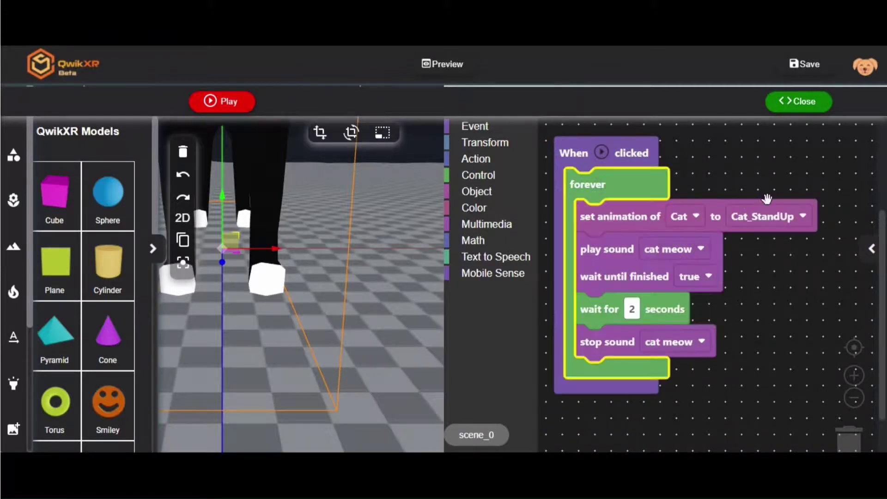
click(766, 216)
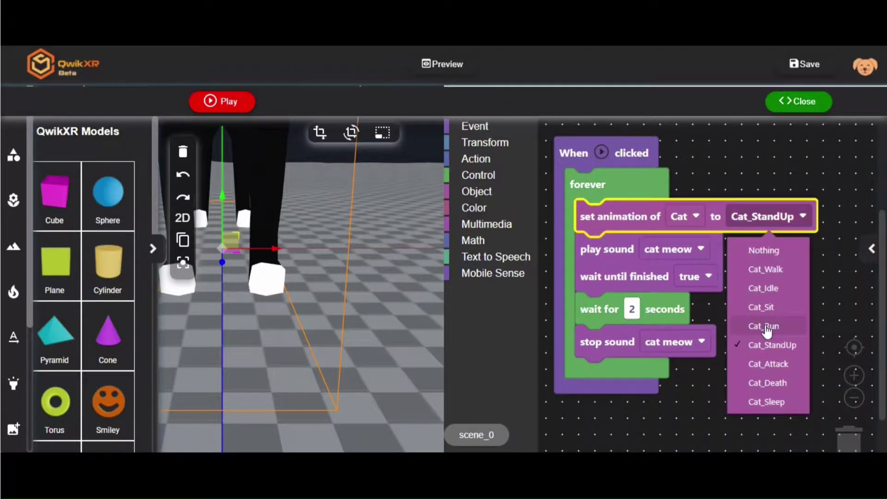
click(764, 326)
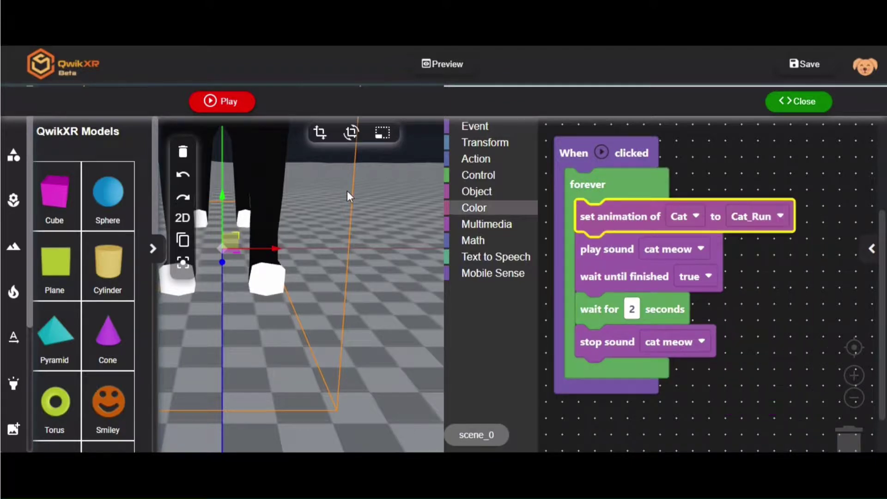
click(228, 101)
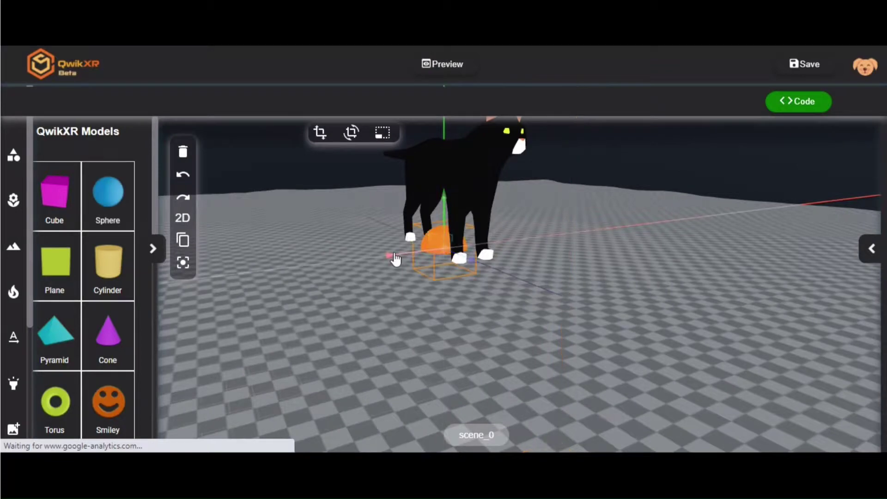
Move the orange sphere away from the cat, and place a cylinder beside the cat, raised onto the ground
drag(392, 254, 279, 208)
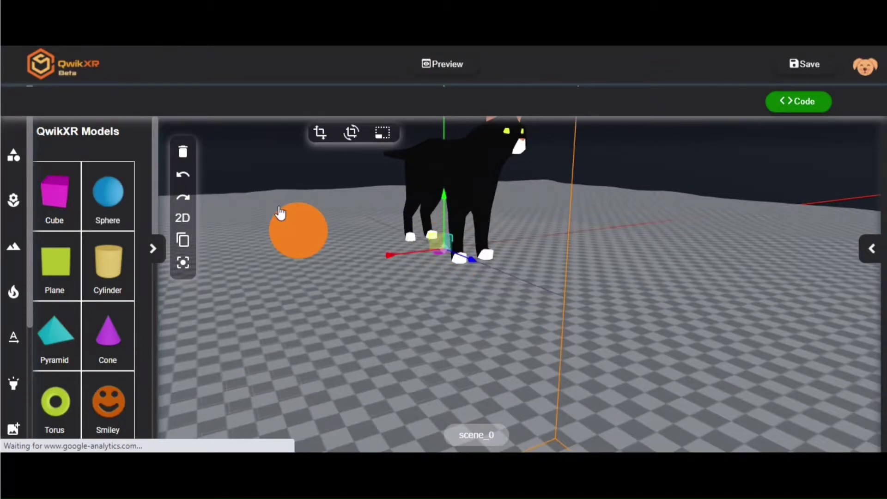
drag(279, 213, 102, 260)
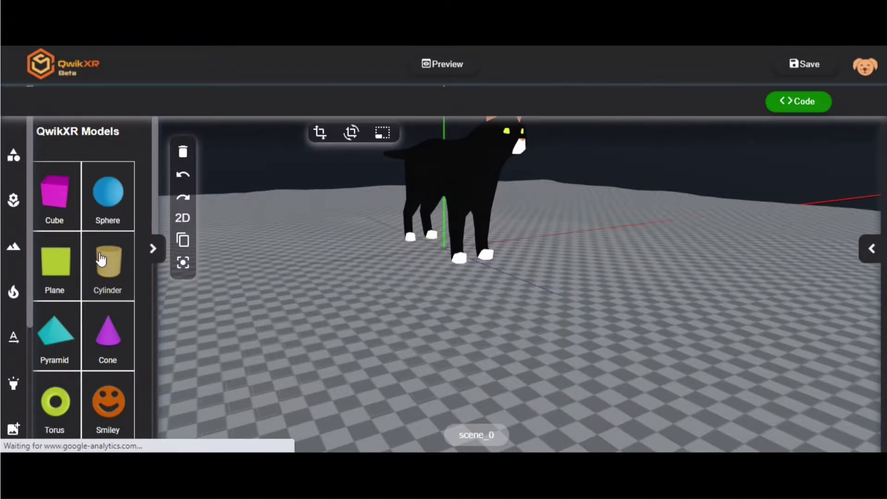
click(101, 260)
drag(391, 257, 234, 260)
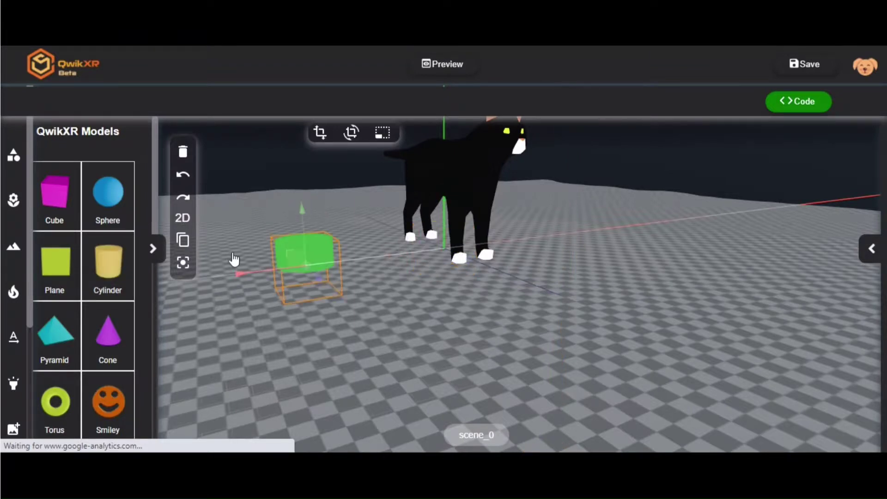
drag(302, 210, 305, 155)
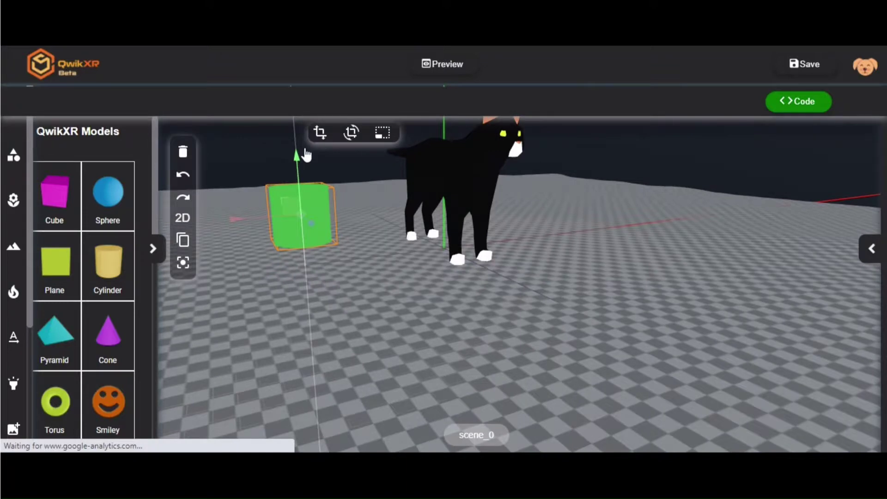
Scale the green cylinder along its red and green axes
click(382, 133)
click(304, 226)
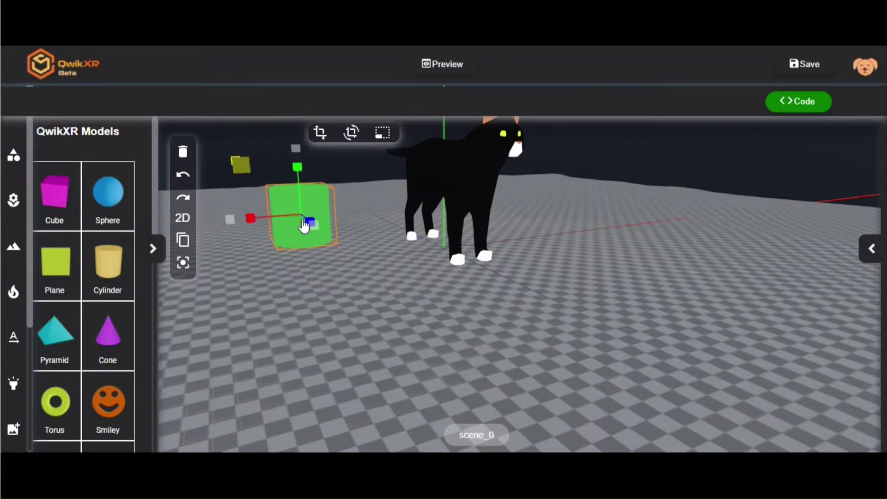
drag(250, 218, 222, 212)
drag(296, 175, 417, 173)
Select the cat and rotate it about its vertical axis
click(417, 173)
drag(439, 279, 503, 317)
scroll(503, 317, down, 4)
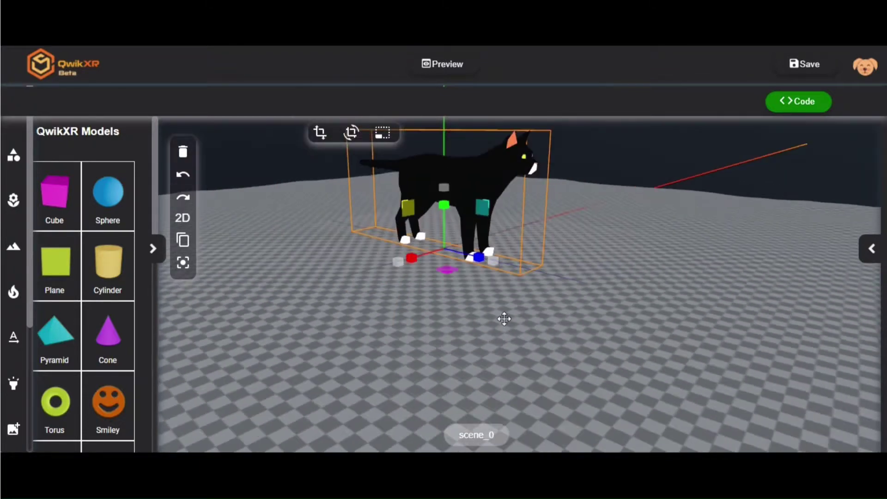
click(352, 134)
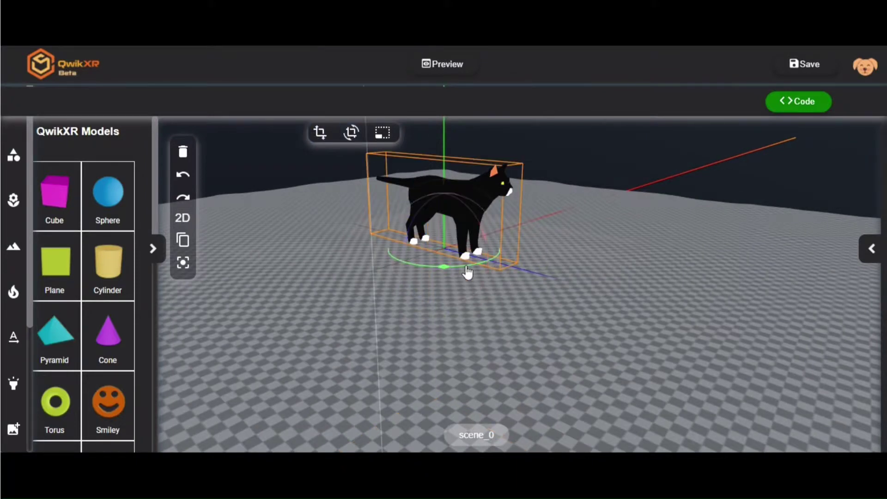
drag(468, 266, 439, 270)
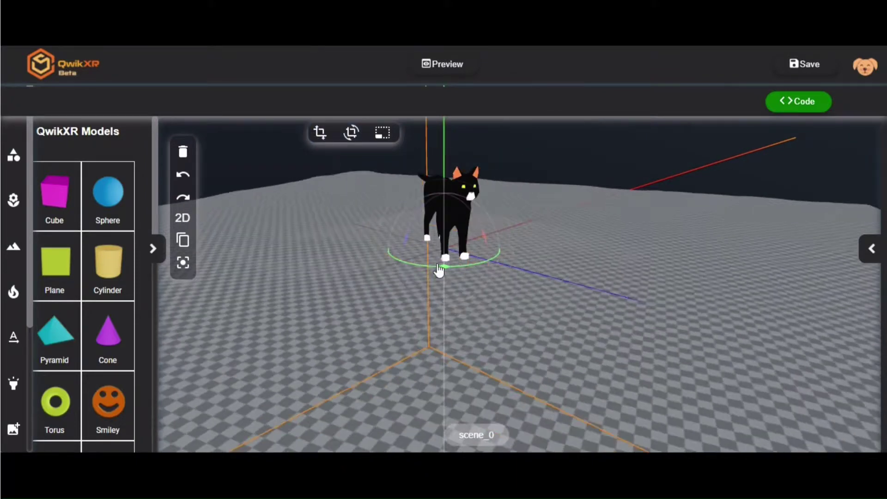
Move the cat straight up along the vertical axis, above the ground
click(352, 135)
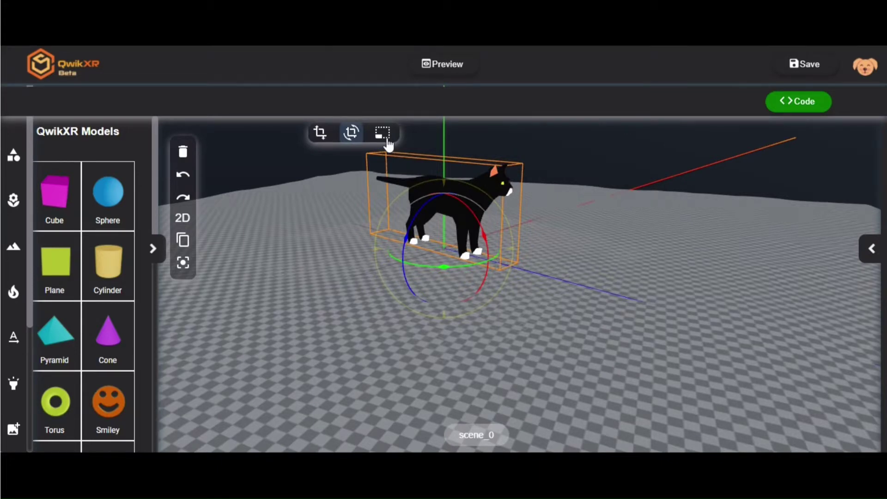
drag(444, 199, 445, 175)
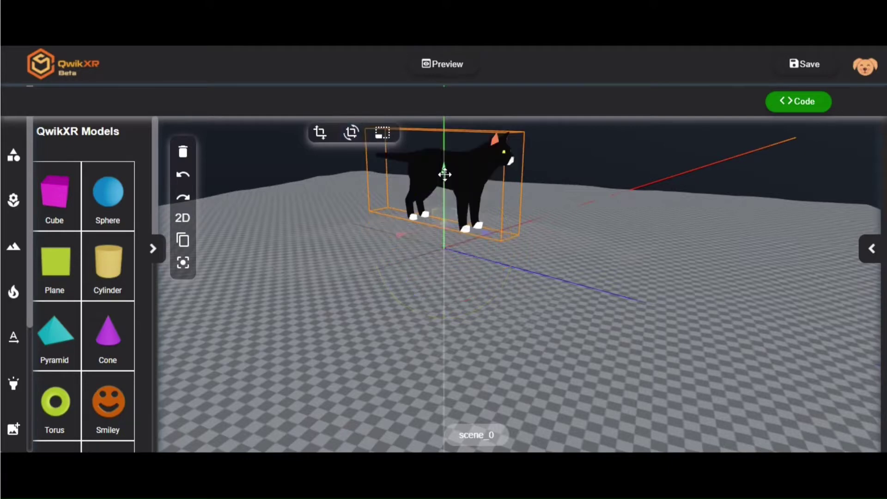
scroll(445, 175, down, 3)
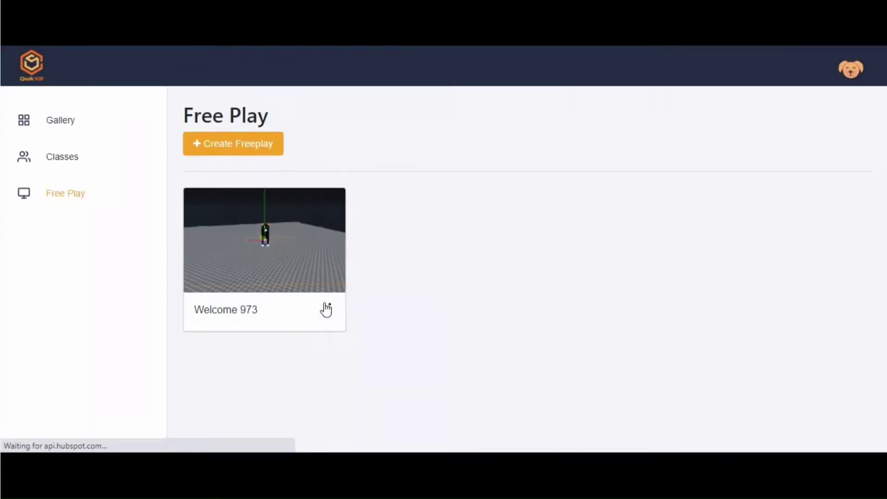
Start publishing the Welcome 973 project to the Gallery with the category Coding and the title "Cat is moving"
click(326, 309)
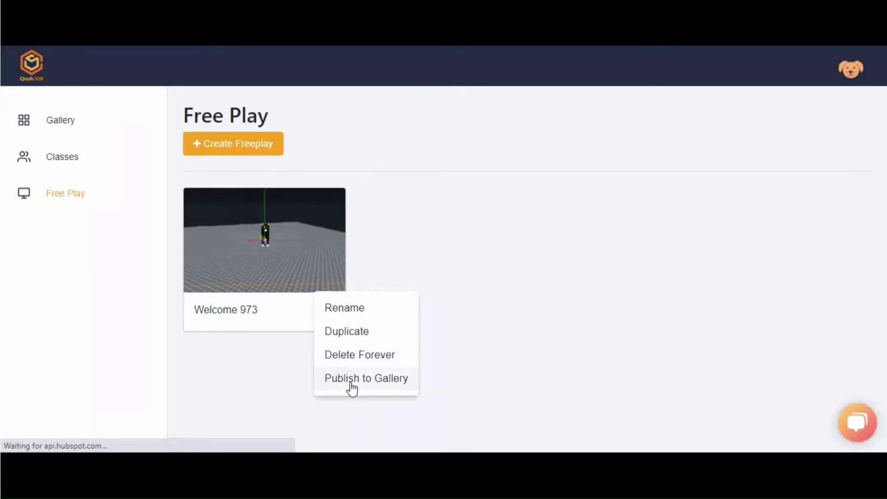
click(350, 384)
click(392, 214)
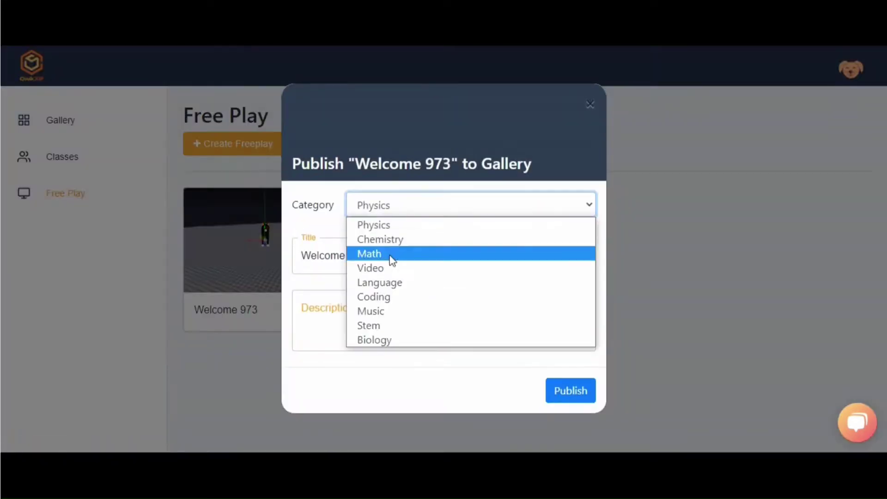
click(391, 297)
drag(367, 255, 295, 251)
text(C)
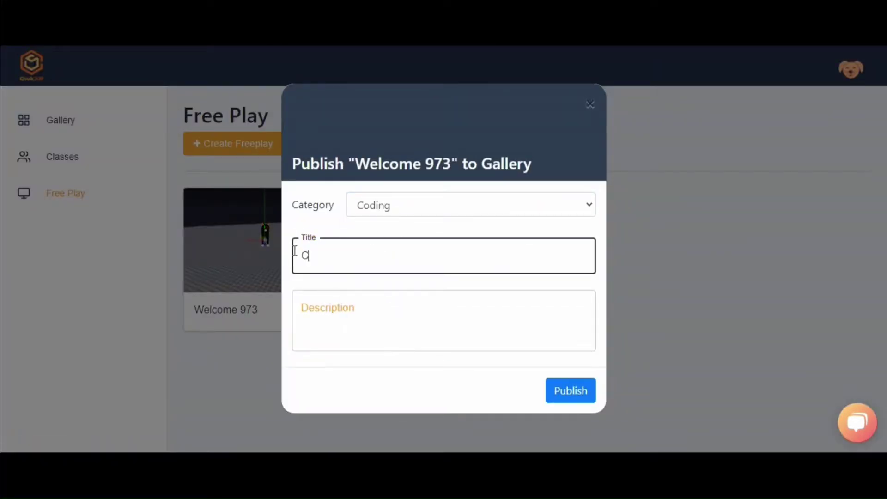
text(at is moving)
Enter the description "while clicking on play button cat is moving(running) and siund meow" and publish the project
click(382, 313)
text(whil)
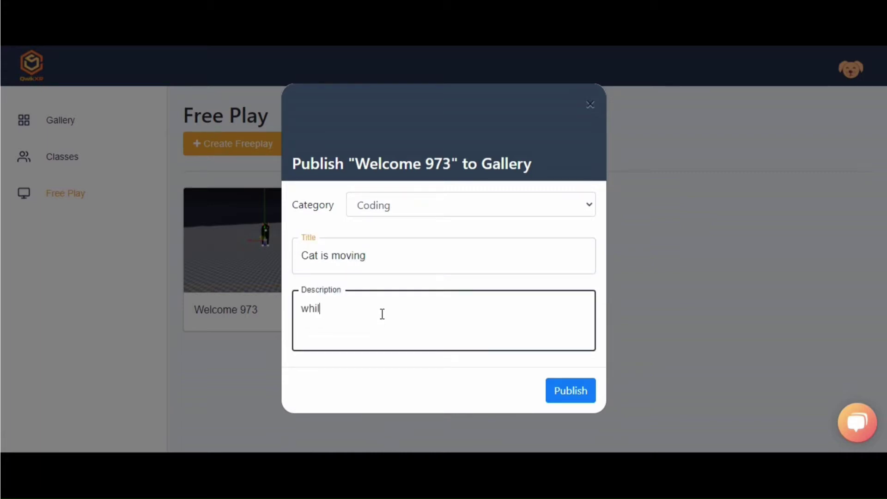
text(e clicking on ply)
key(BackSpace)
key(BackSpace)
text(lay button )
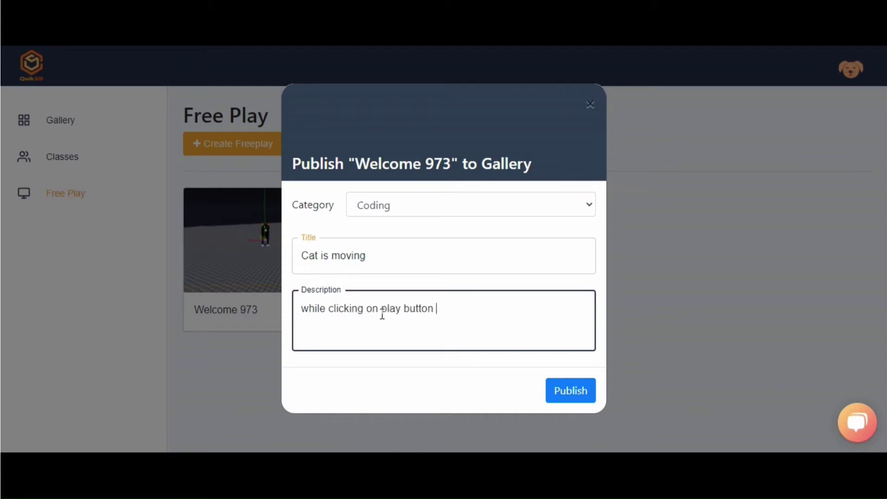
text(cat is moving())
key(Left)
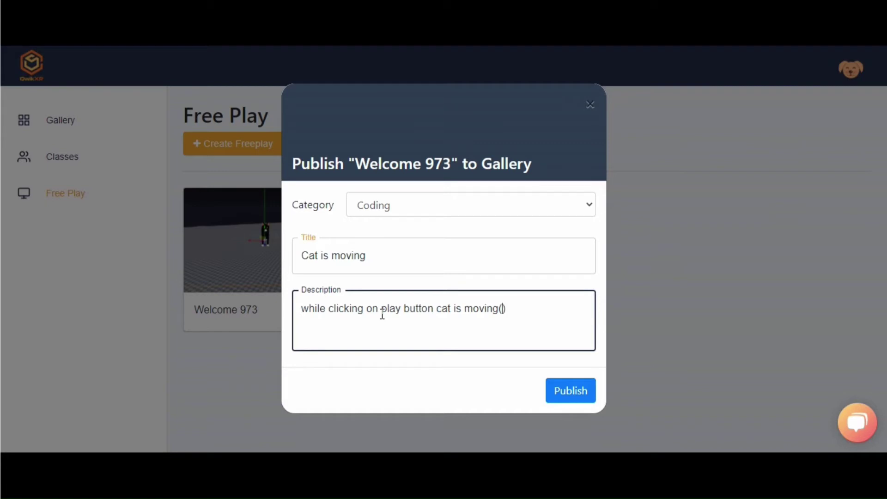
text(running)
key(Right)
text(and)
key(BackSpace)
text(nd siund)
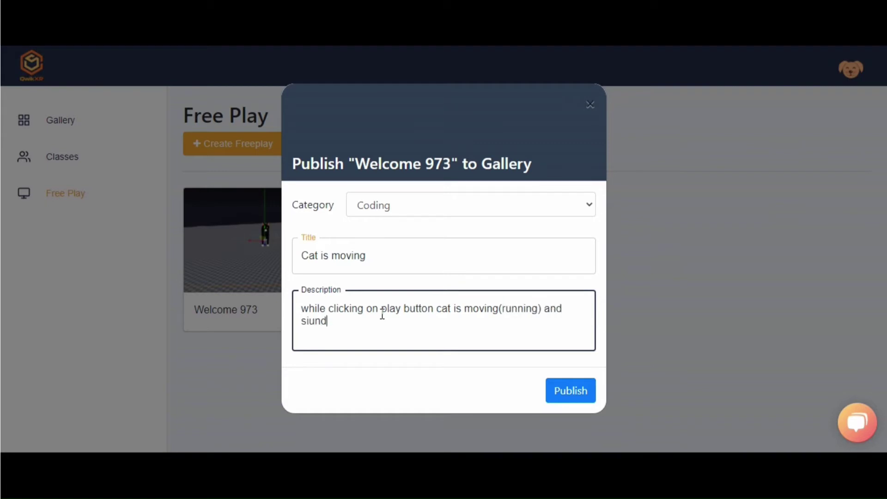
text( mew)
key(BackSpace)
text(ow)
click(552, 379)
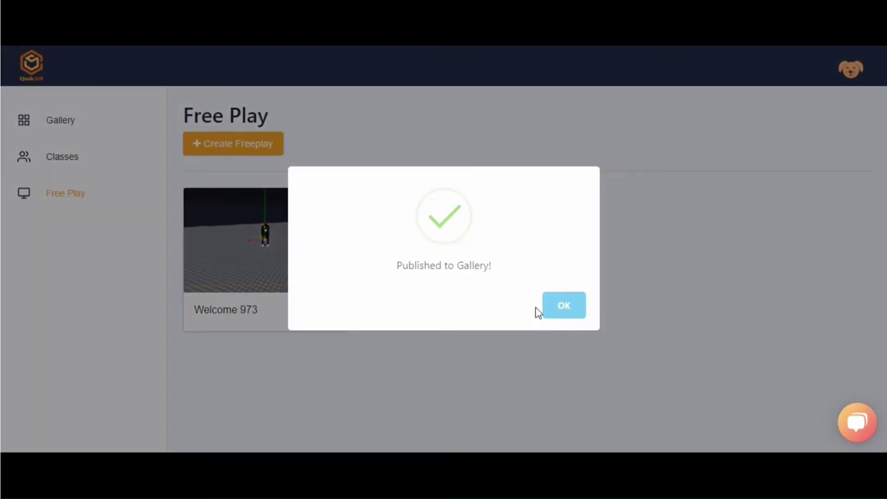
click(562, 307)
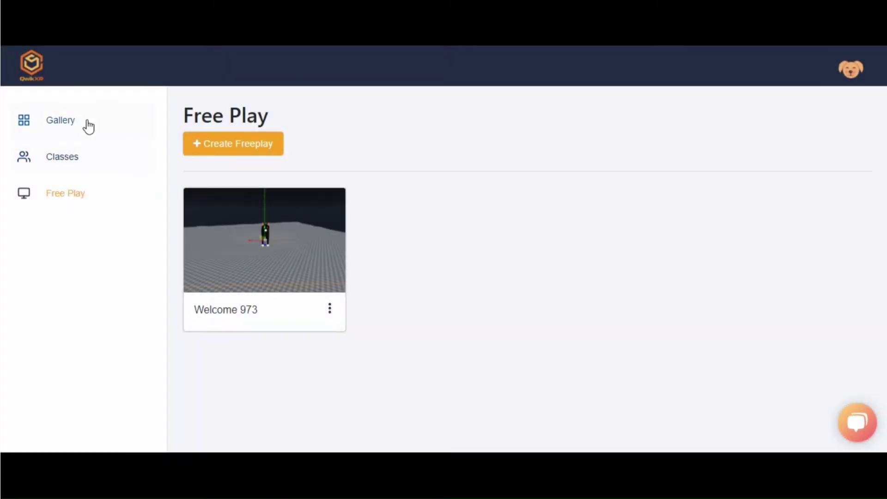
Open the Gallery and browse the published projects in its categories
click(87, 123)
scroll(345, 314, down, 10)
scroll(279, 212, up, 4)
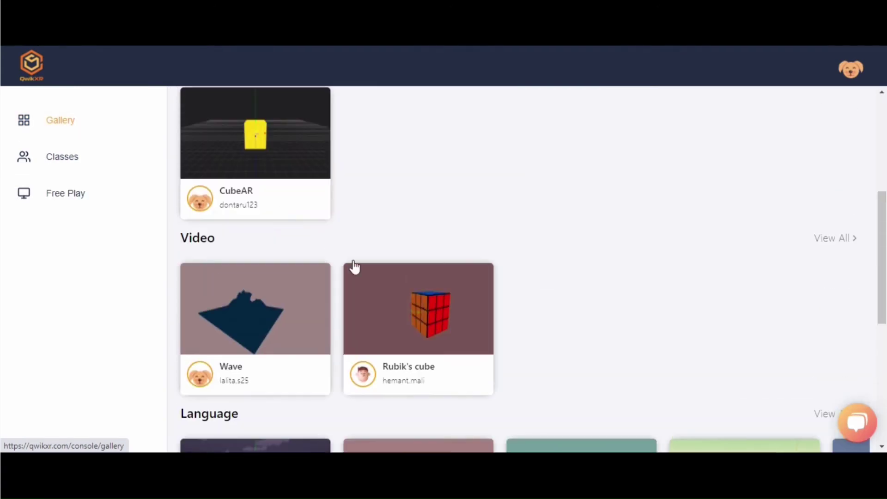
scroll(352, 265, down, 7)
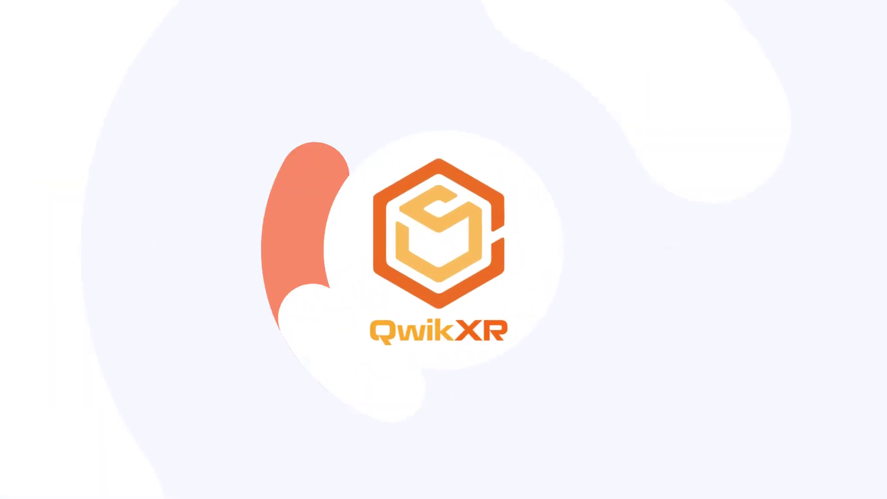